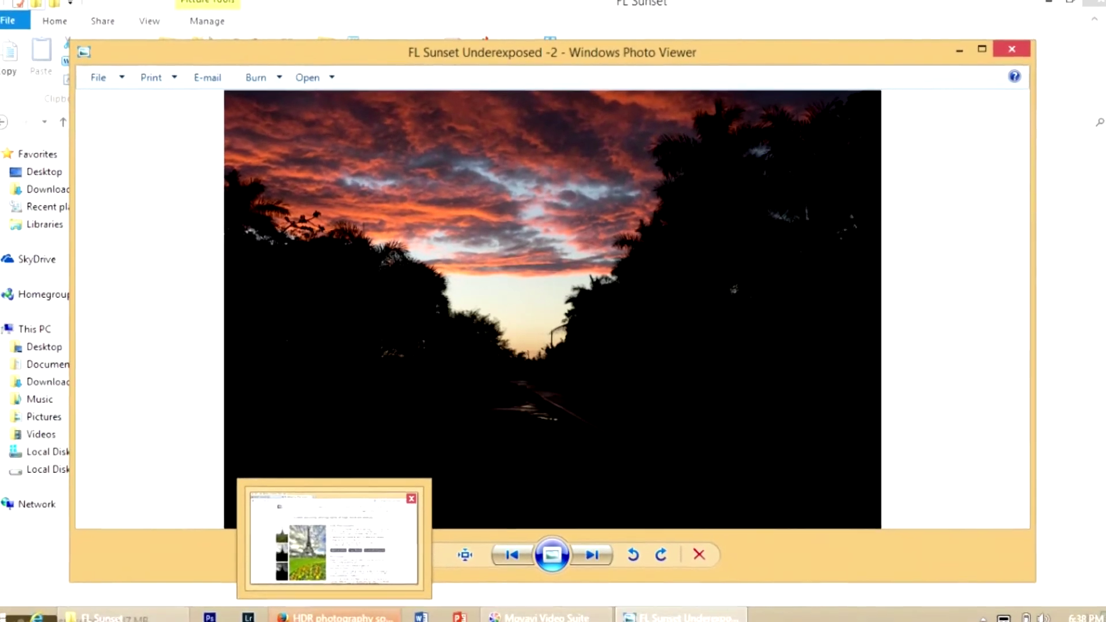
Switch to Firefox and review the Photomatix Pro and Photomatix Essentials licence prices on the HDRsoft home page.
left_click(342, 620)
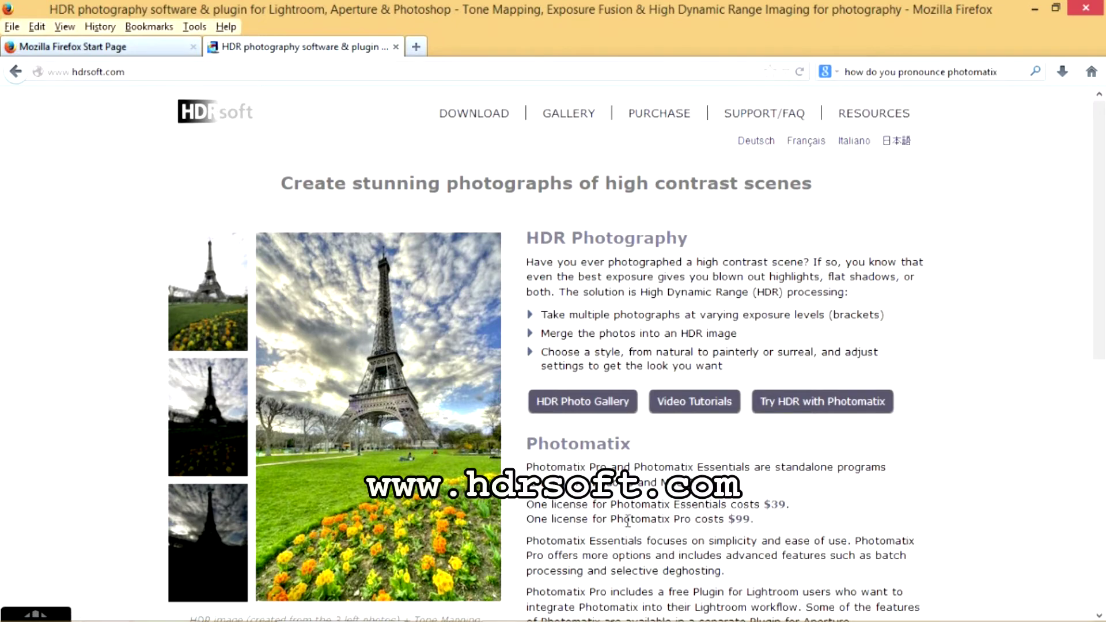
left_click_drag(609, 522, 761, 523)
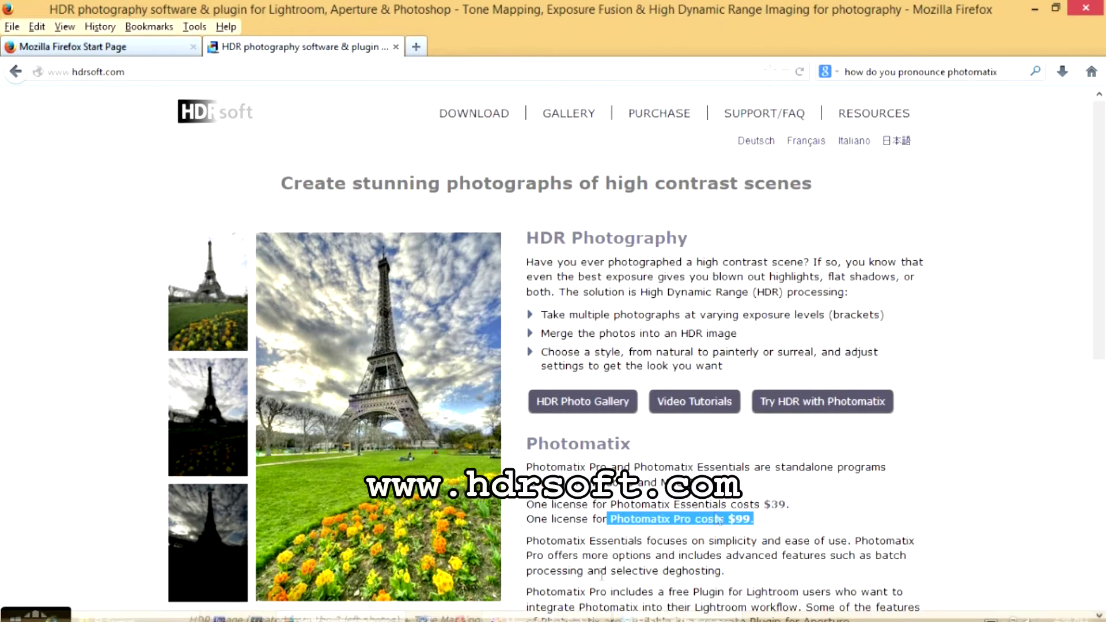
scroll(828, 474, "down", 3)
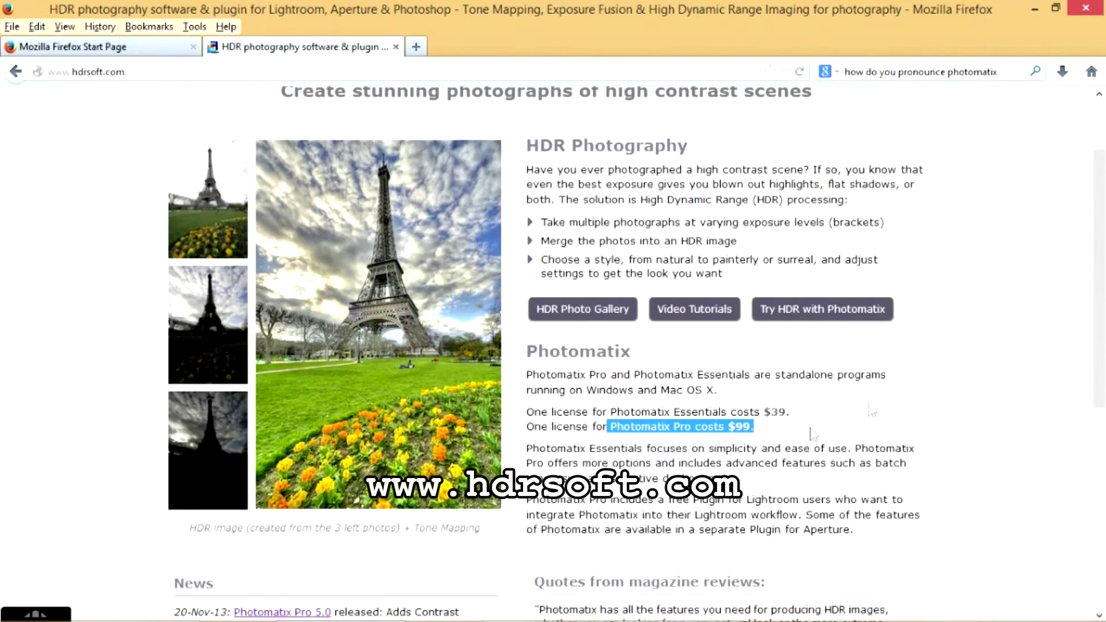
left_click(836, 425)
left_click_drag(610, 412, 786, 409)
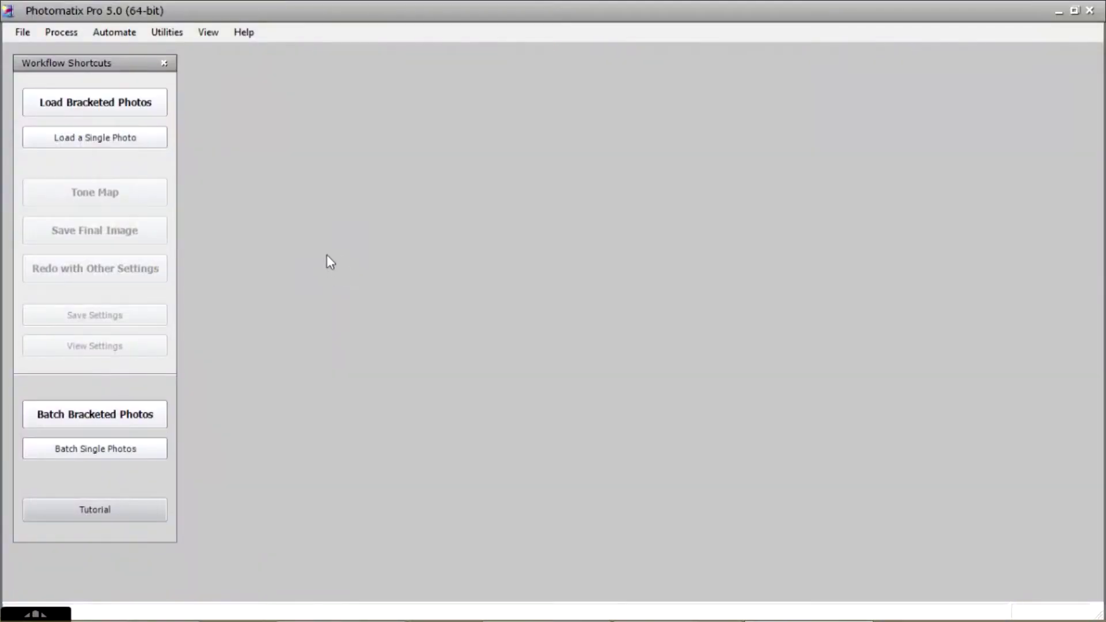
Load the bracketed photos FL Sunset Correct Exposure, Overexposed +2 and Underexposed -2 from the FL Sunset folder.
left_click(99, 111)
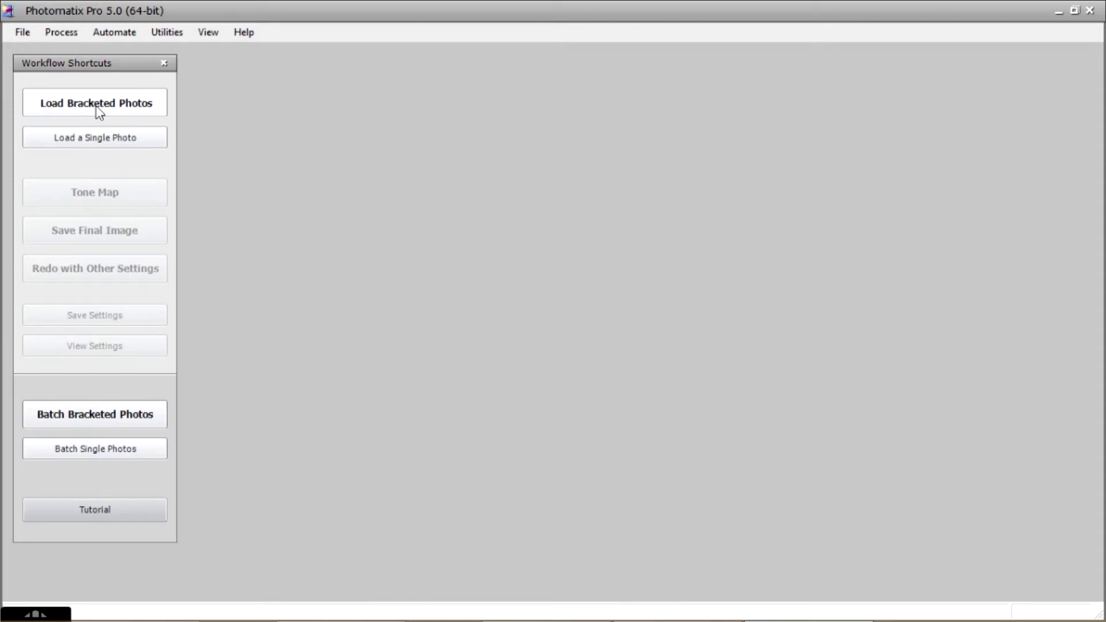
left_click(97, 107)
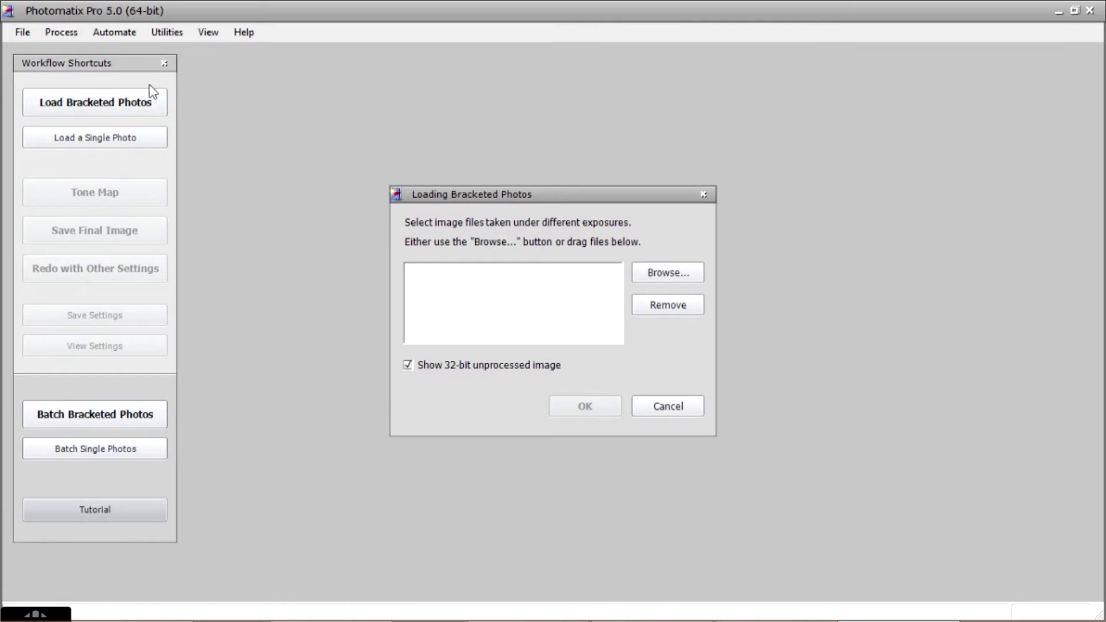
left_click(665, 278)
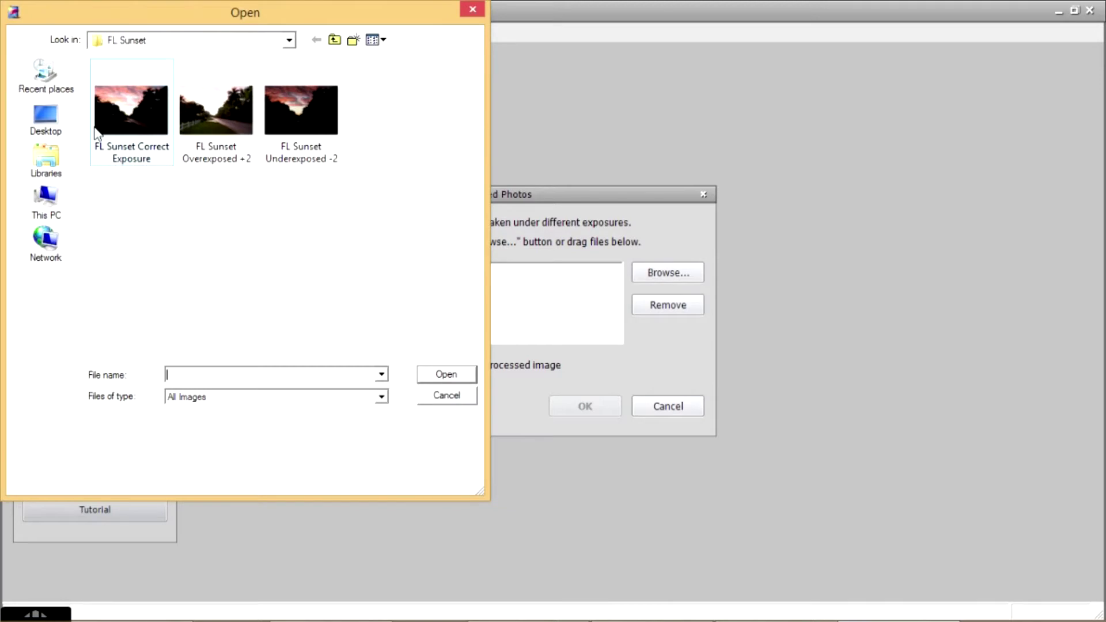
left_click(105, 108)
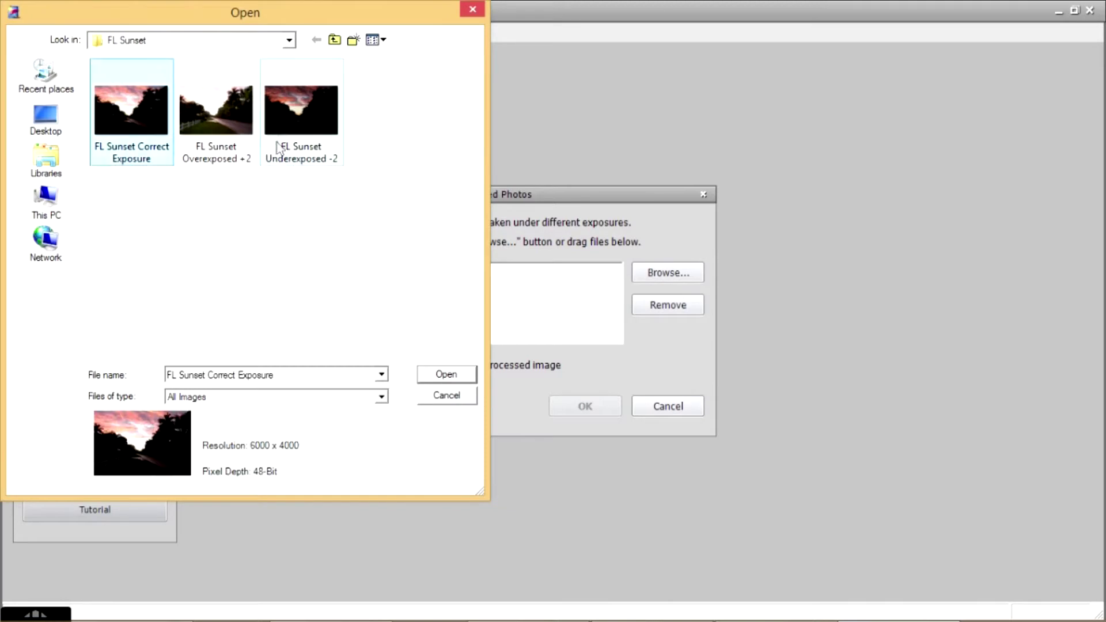
left_click(294, 117, "shift")
left_click(446, 374)
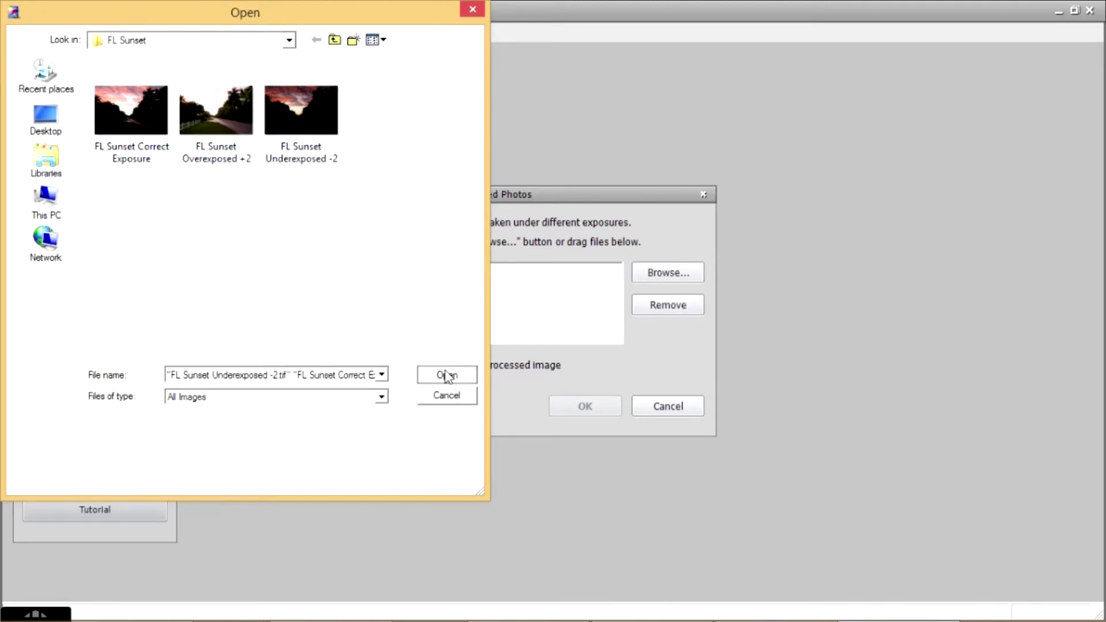
left_click(589, 406)
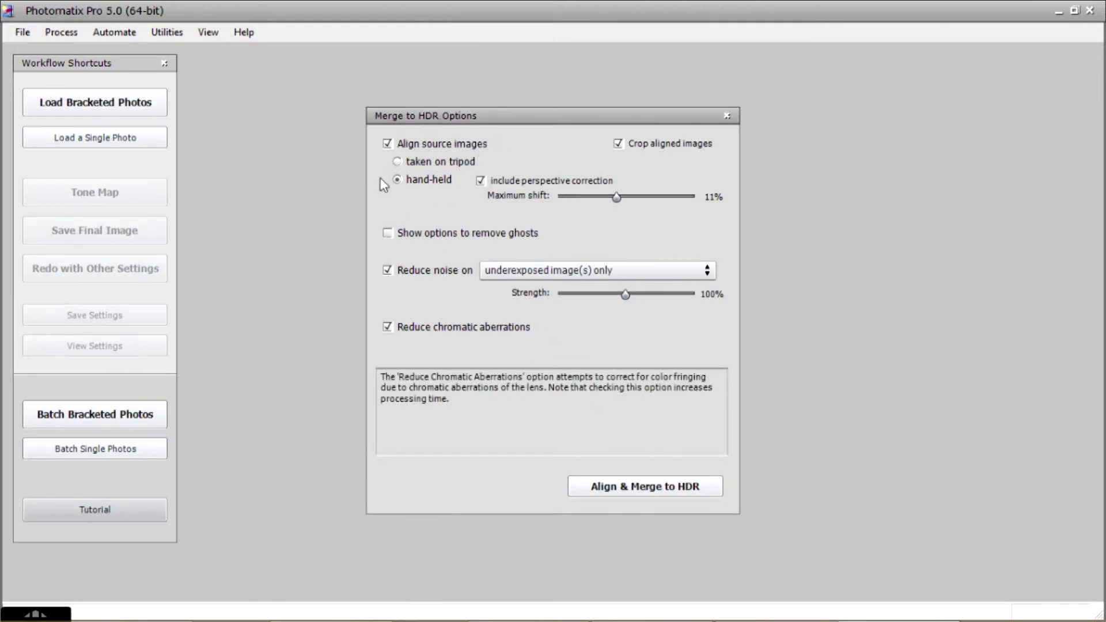
Align and merge the hand-held photos to HDR with the existing merge options and open the result for tone mapping.
mouse_move(406, 183)
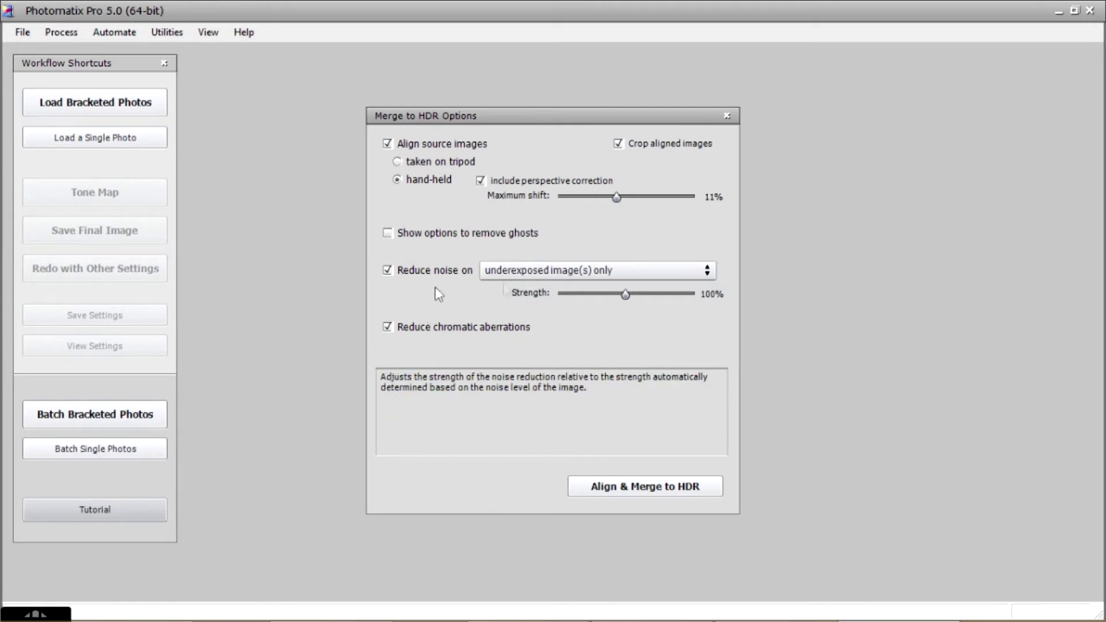
left_click(600, 499)
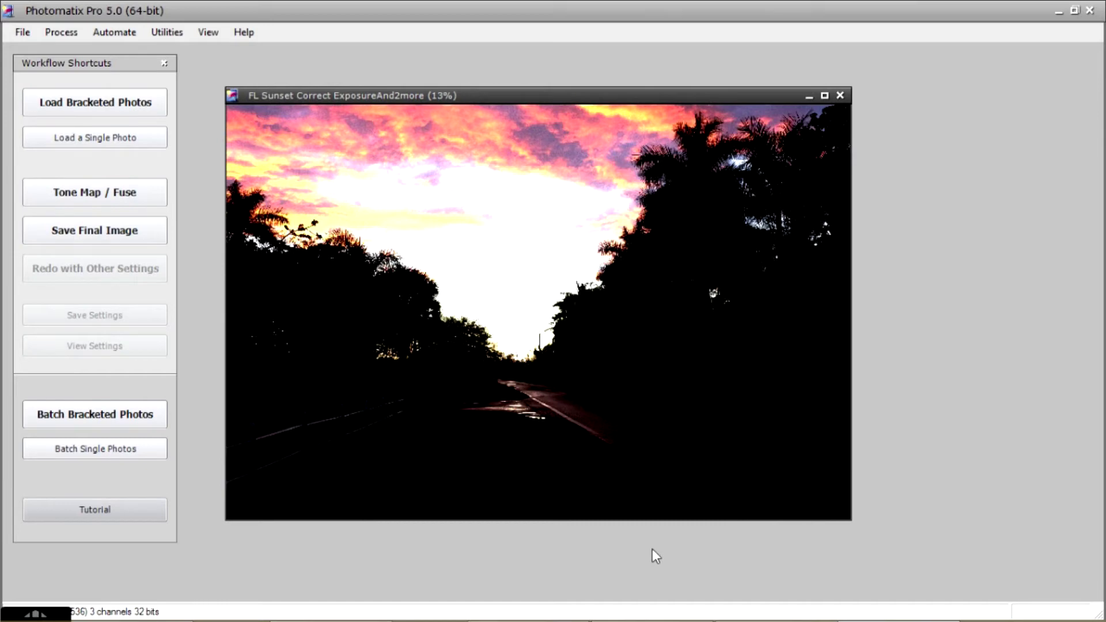
left_click(85, 194)
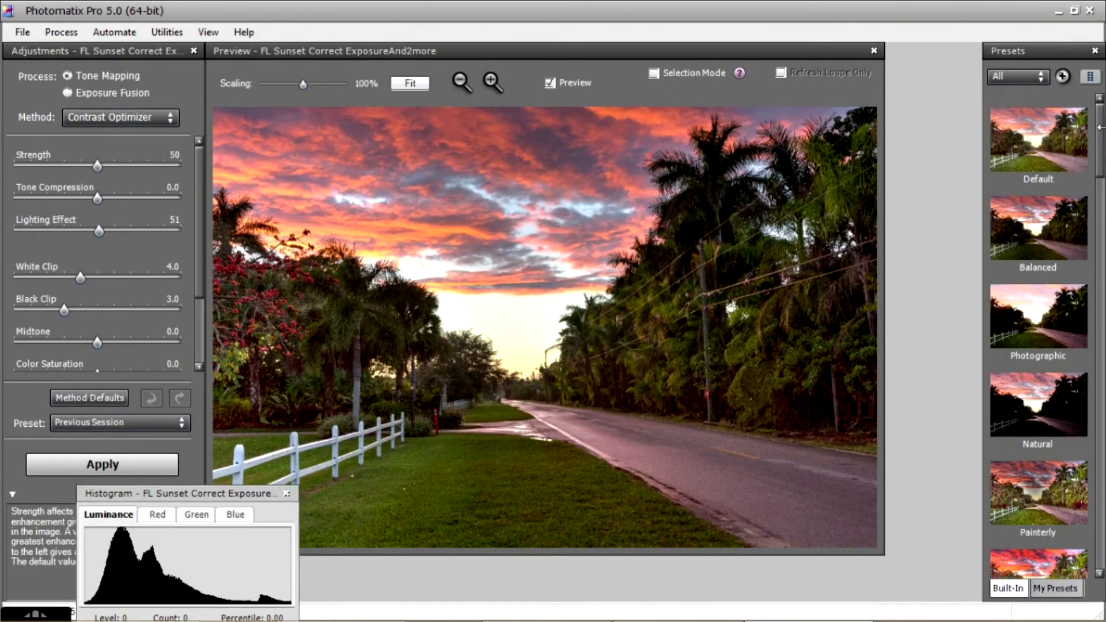
Try the built-in Default, Balanced, Photographic and Natural presets on the merged sunset image.
left_click(1027, 150)
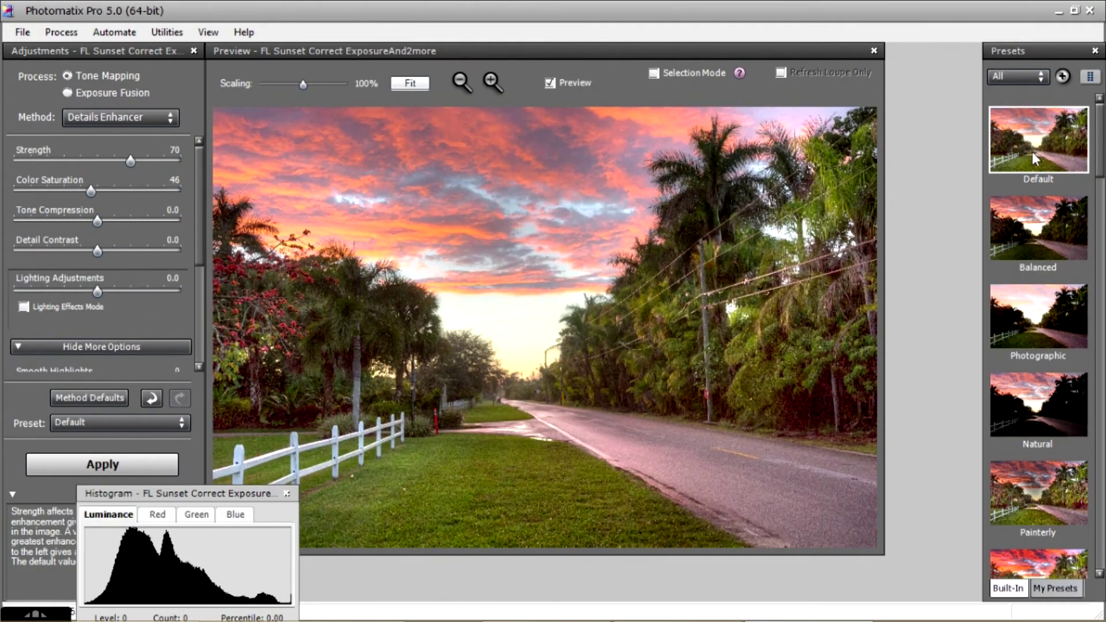
left_click_drag(1103, 155, 1101, 165)
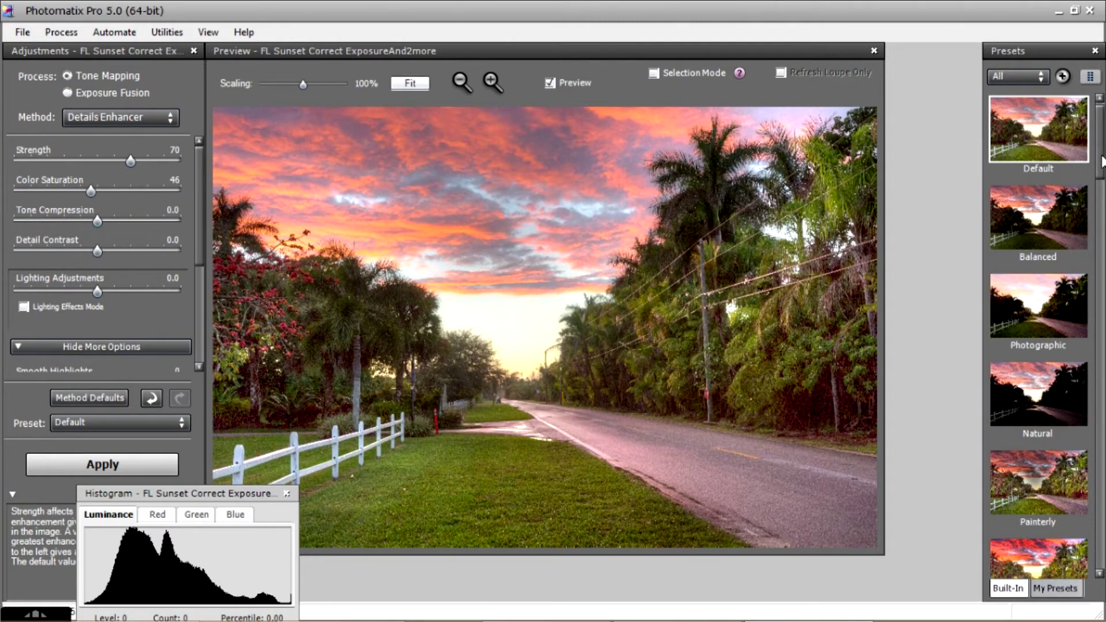
scroll(1102, 161, "up", 1)
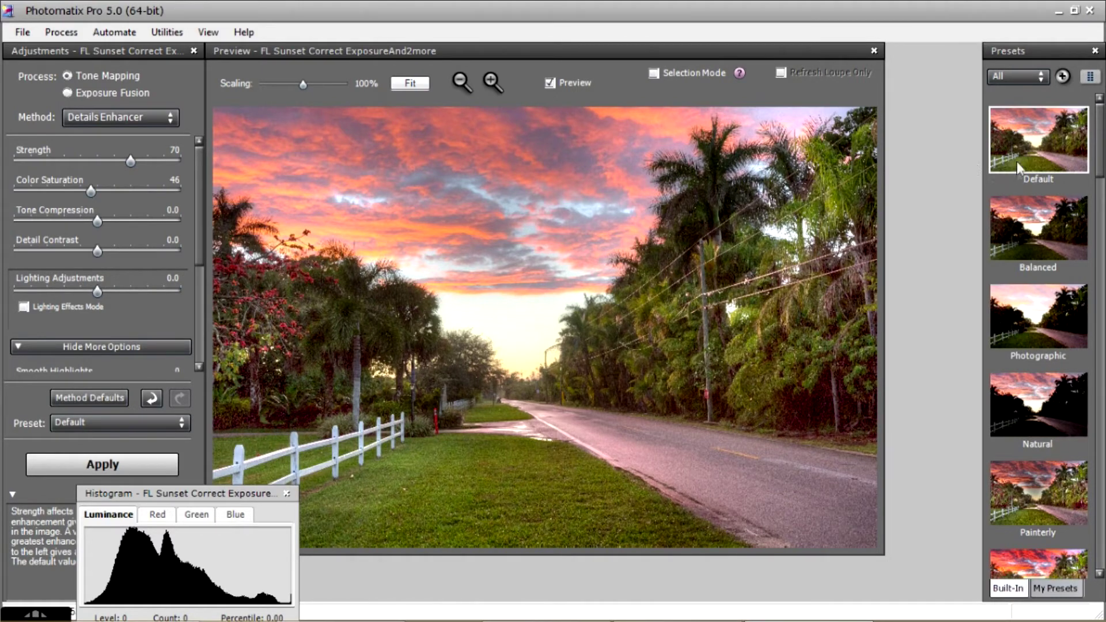
left_click(1031, 233)
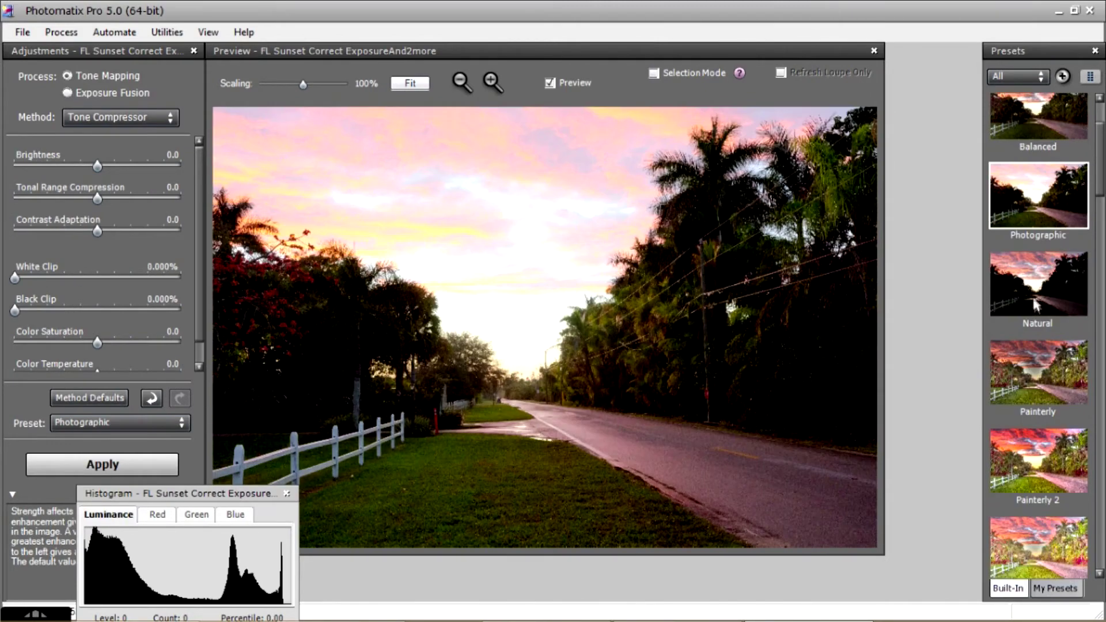
left_click(1038, 292)
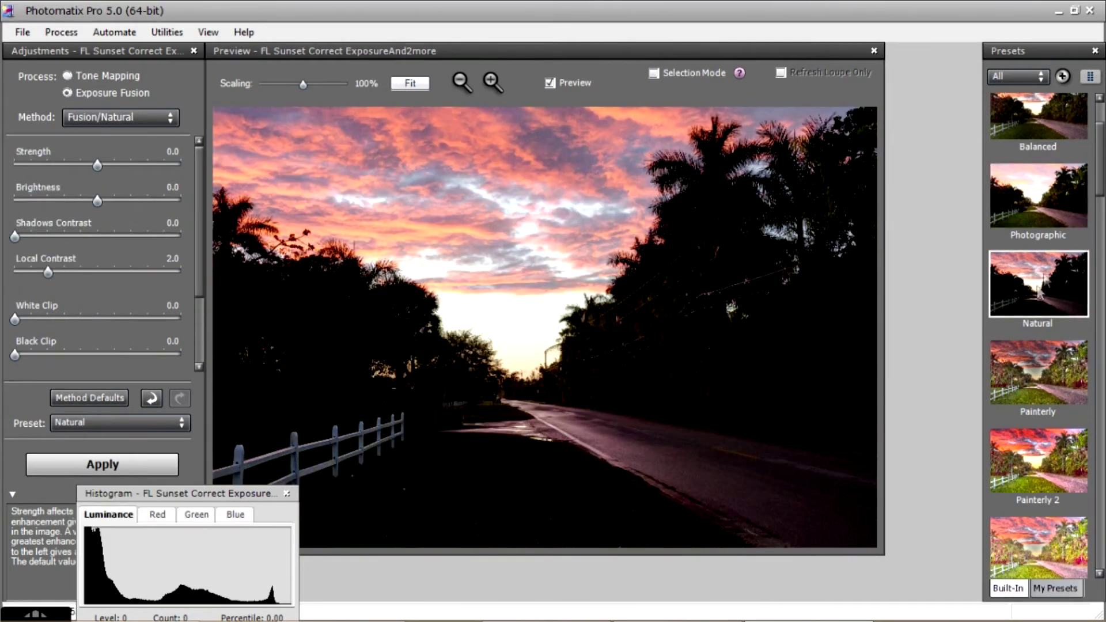
Try the Painterly, Painterly 2, Enhanced and Interior 2 presets on the sunset image.
scroll(1103, 169, "up", 2)
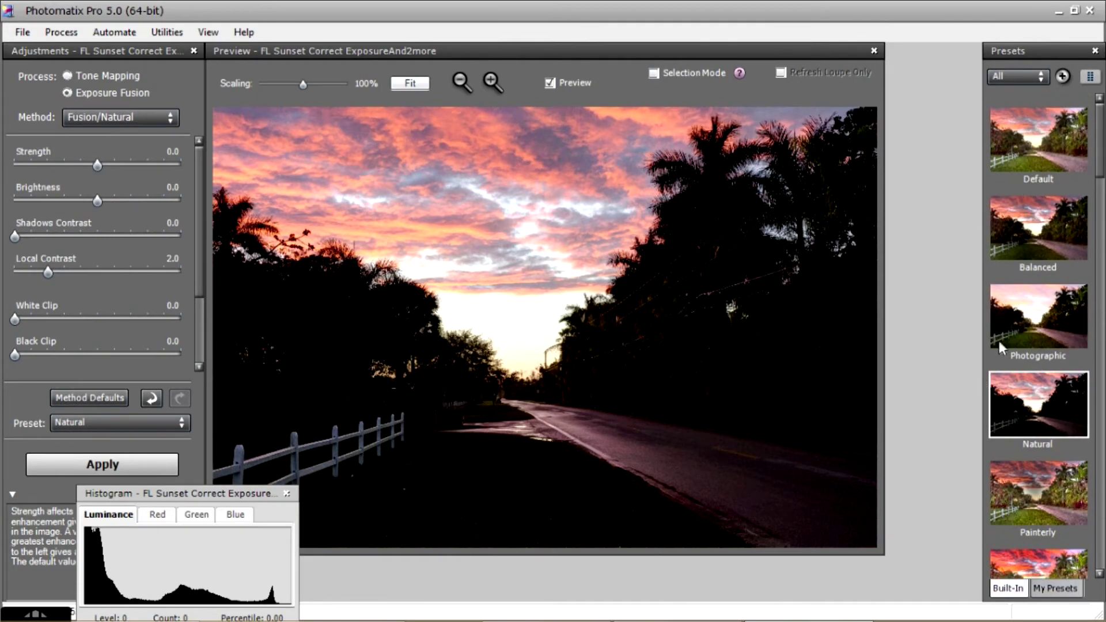
scroll(1100, 173, "down", 2)
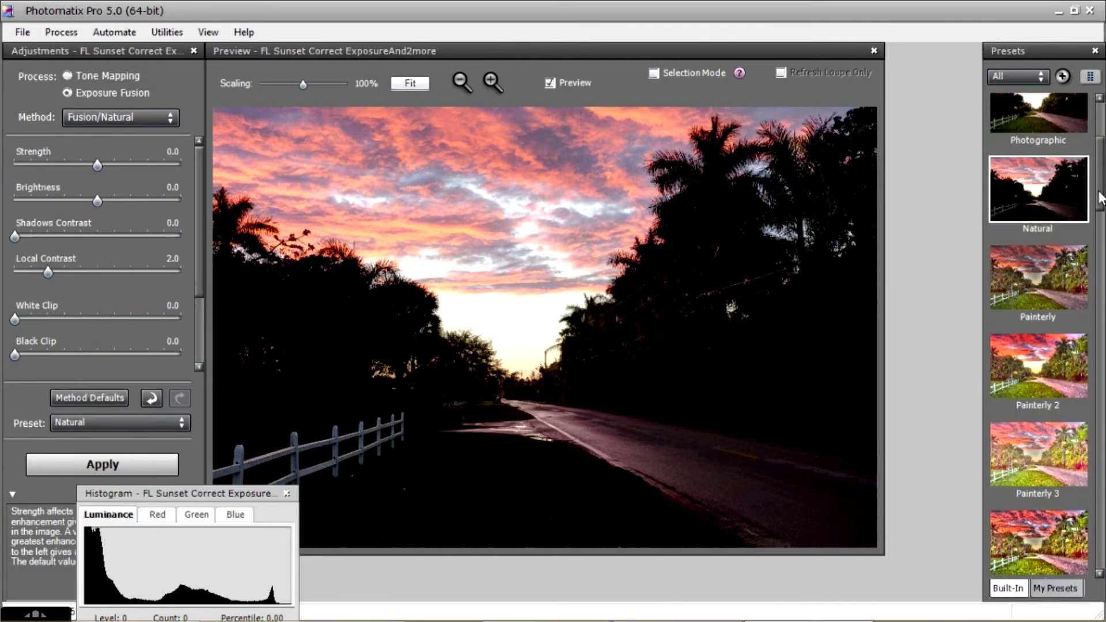
scroll(1100, 199, "down", 1)
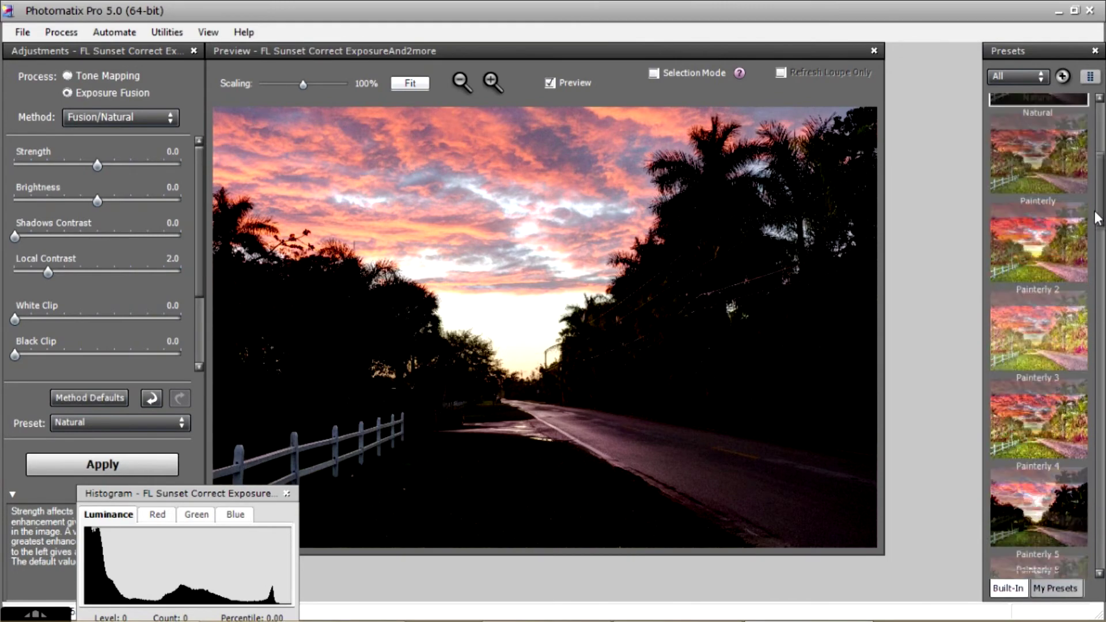
left_click(1046, 168)
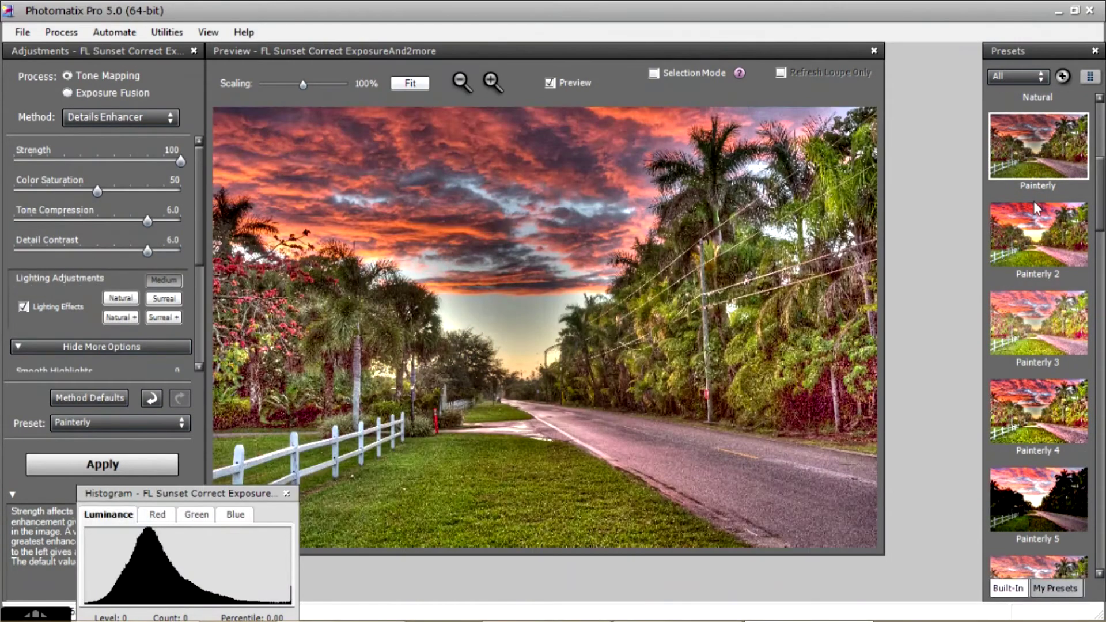
left_click(1029, 250)
scroll(1034, 300, "down", 4)
left_click(1035, 340)
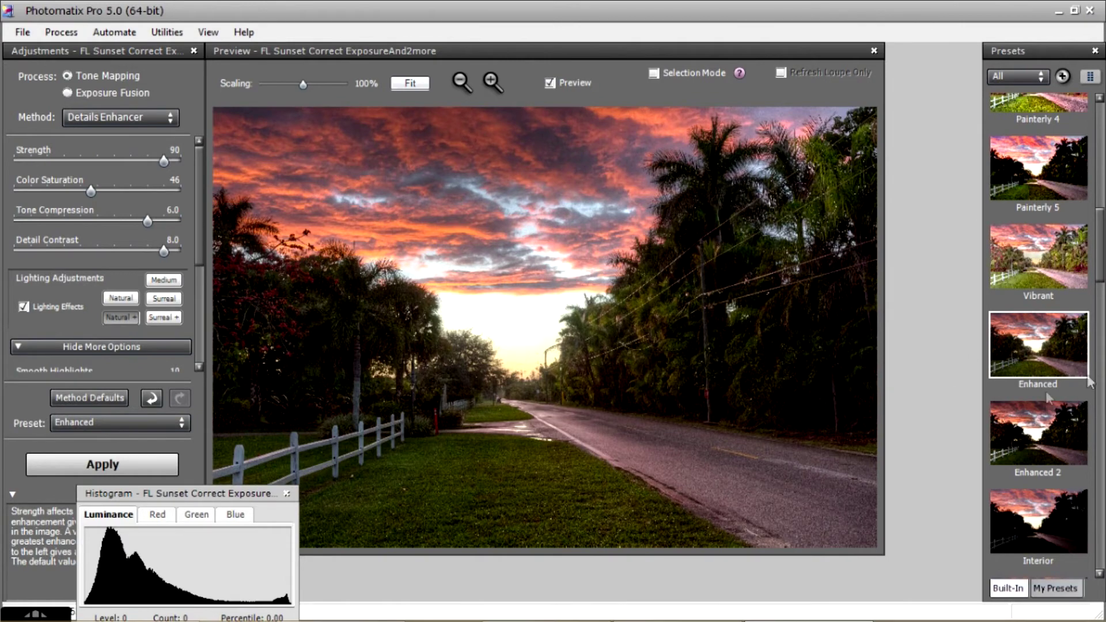
scroll(1065, 473, "down", 3)
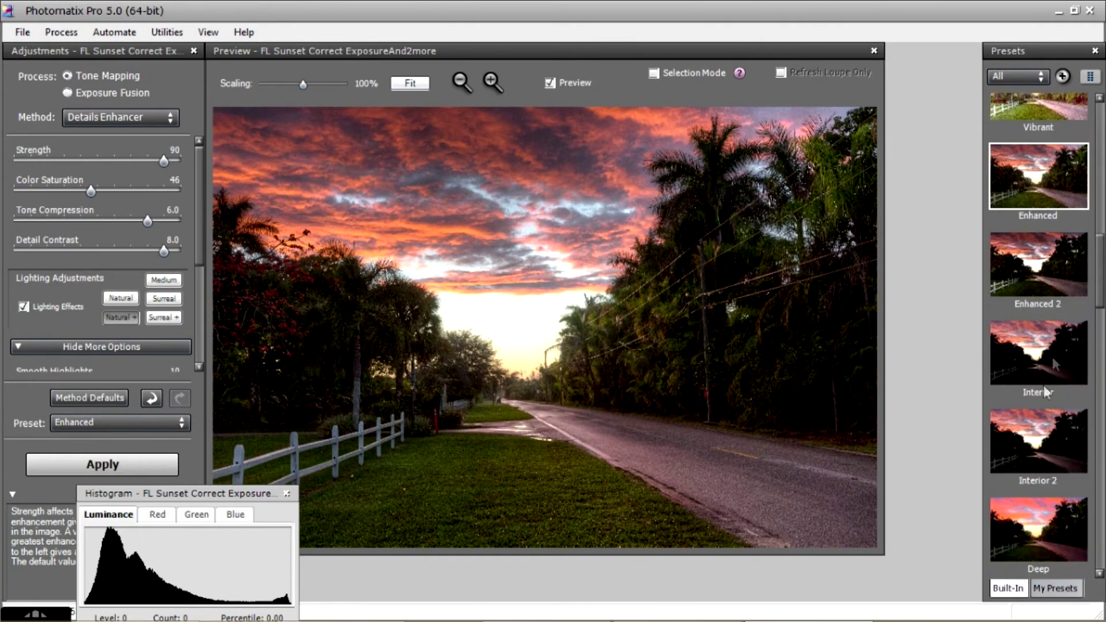
left_click(1048, 458)
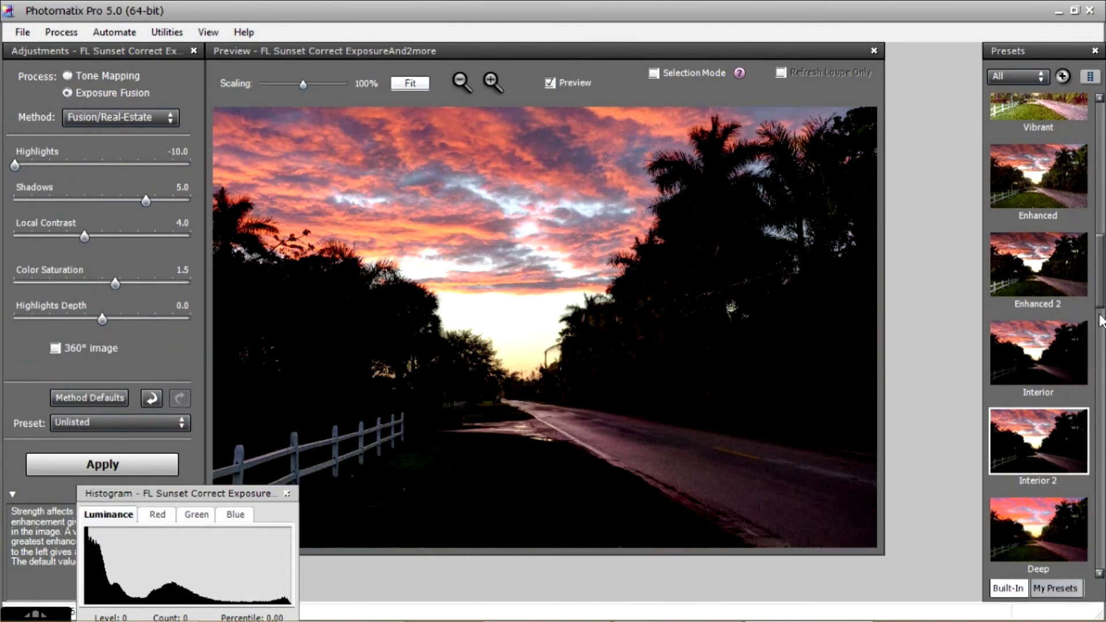
Try the Soft 3 and Soft 4 presets from further down the built-in preset list.
left_click_drag(1101, 276, 1100, 353)
scroll(1101, 352, "down", 3)
left_click(1091, 353)
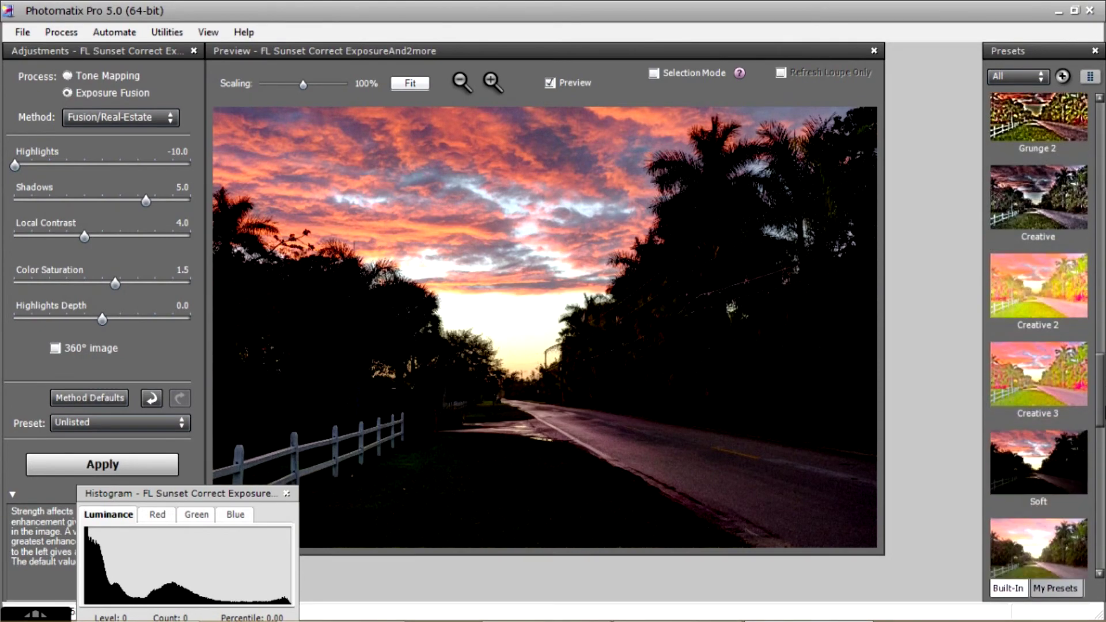
scroll(1097, 403, "down", 3)
left_click(1054, 340)
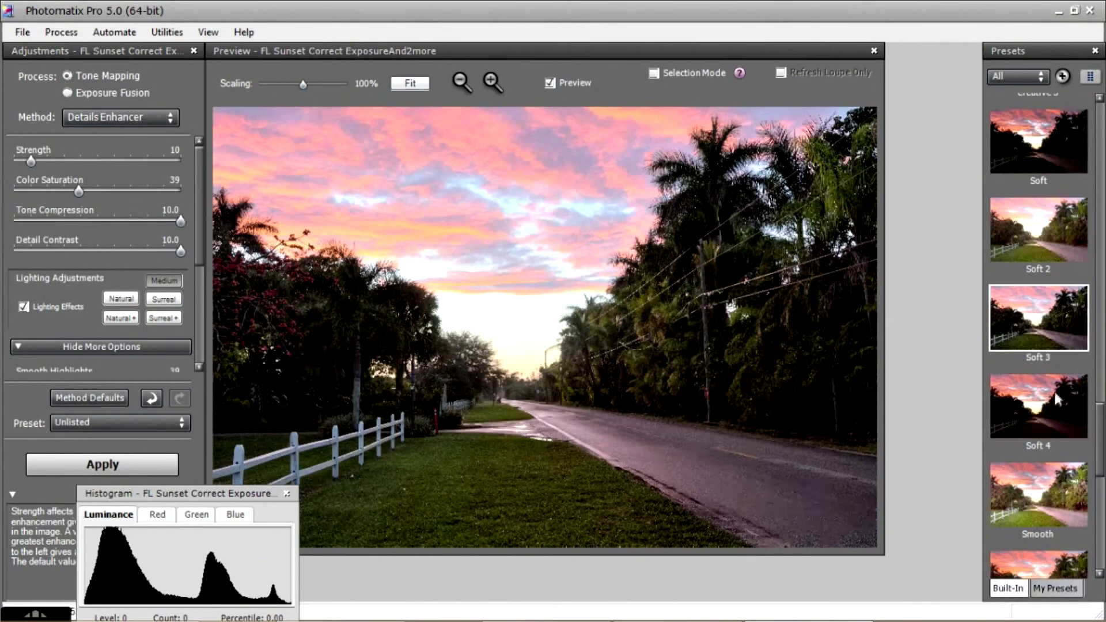
left_click(1053, 424)
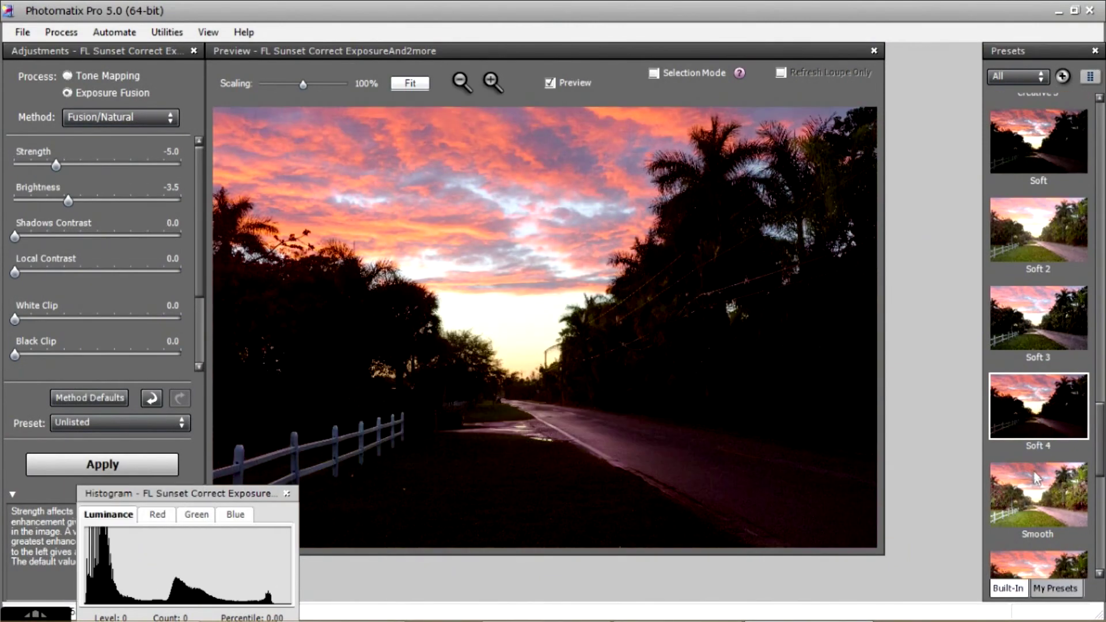
Try the black-and-white Monochrome and Monochrome 2 presets on the sunset image.
scroll(1066, 442, "down", 3)
left_click(1067, 442)
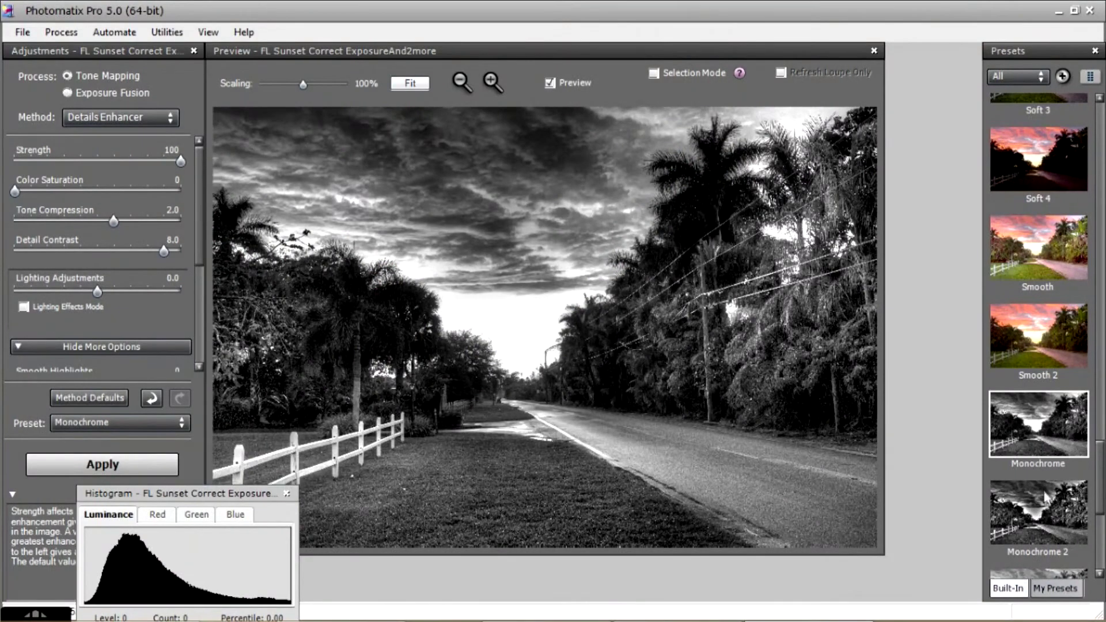
left_click(1044, 500)
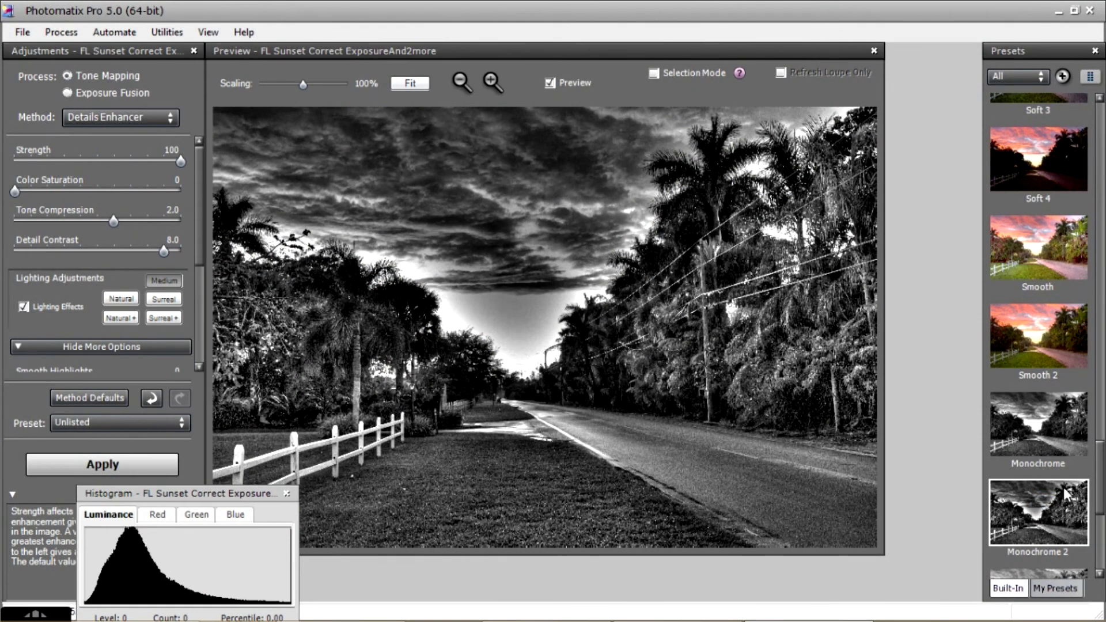
Return to the start of the presets, preview Default once more and choose the Balanced preset.
left_click_drag(1102, 482, 1102, 101)
left_click(1023, 165)
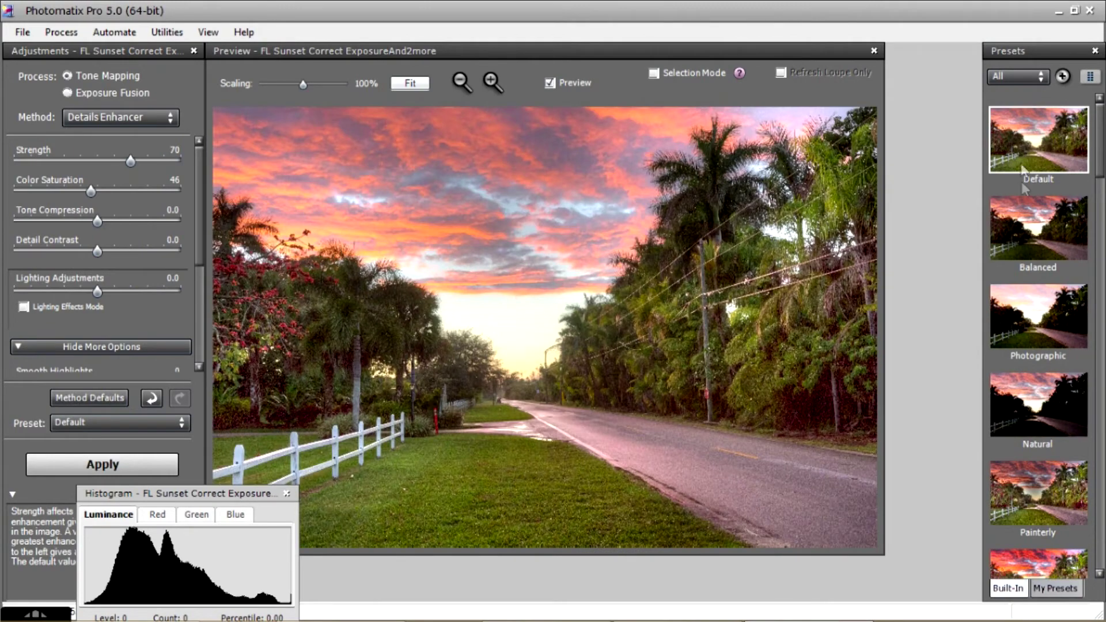
left_click(1028, 245)
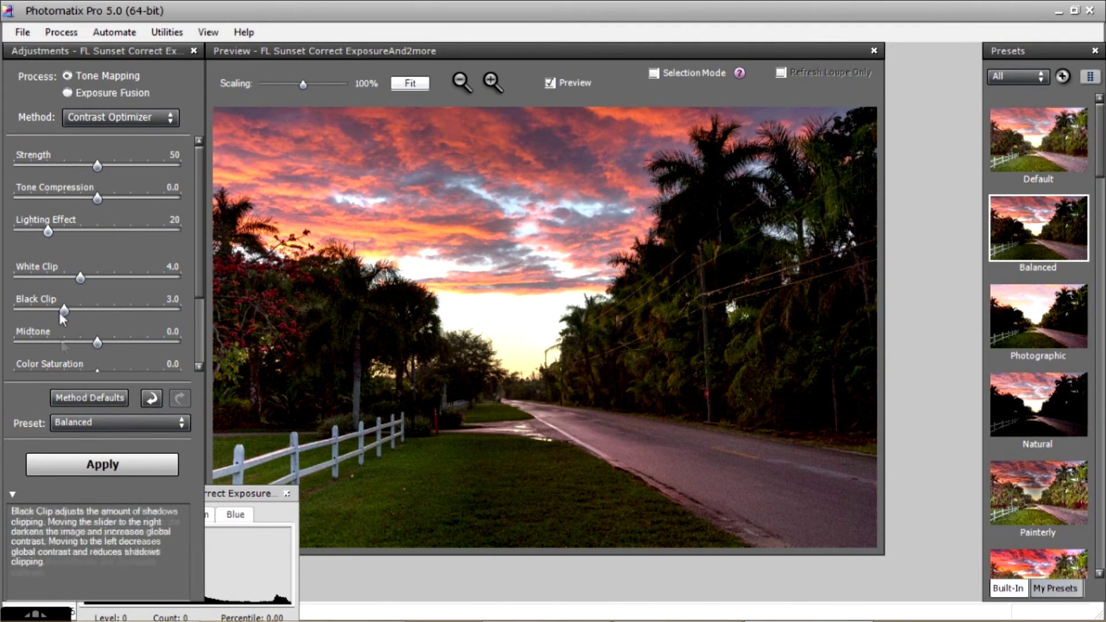
Raise the Lighting Effect to slightly above 45 and apply the tone mapping to the image.
left_click_drag(199, 248, 200, 198)
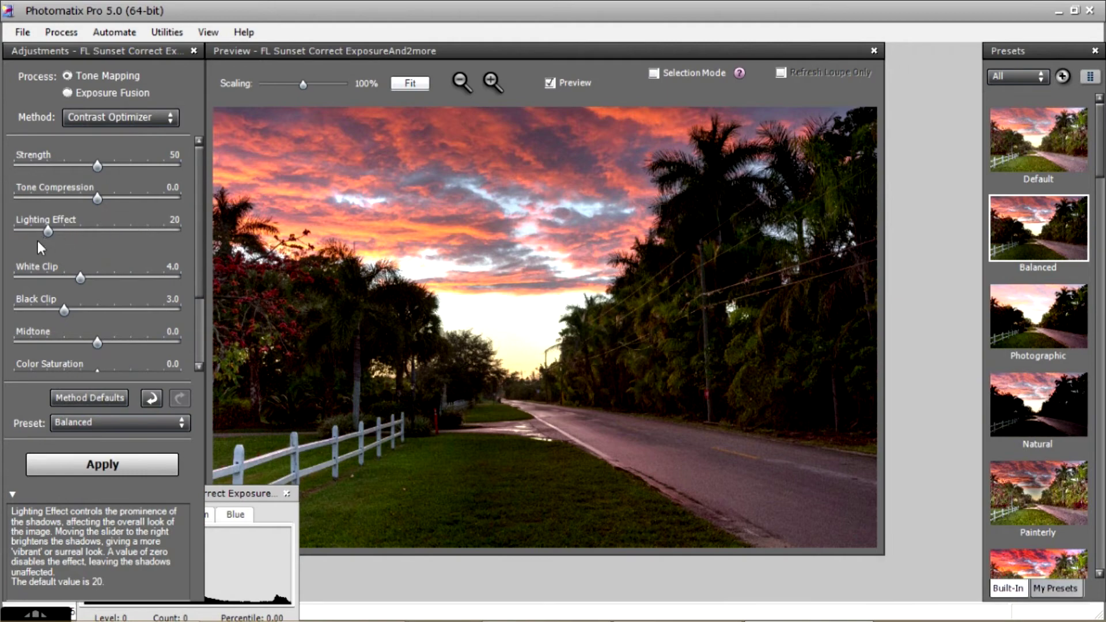
left_click_drag(56, 230, 89, 230)
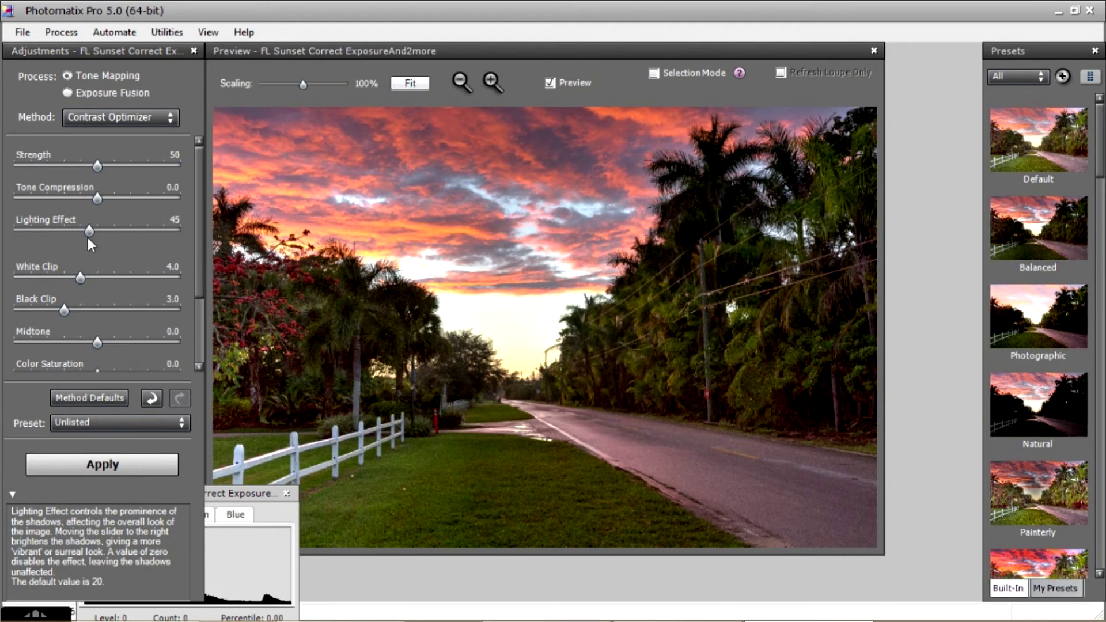
left_click_drag(90, 233, 99, 231)
left_click(94, 466)
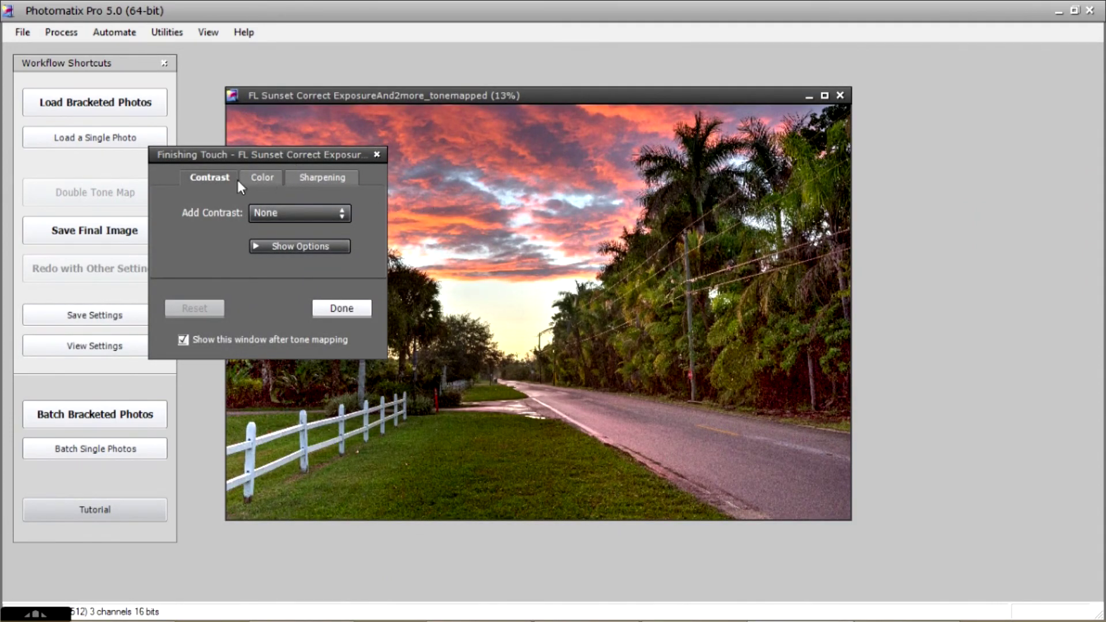
Dismiss the Finishing Touch options and start saving the tone-mapped image under the file name FL Sunset Photomatix.
left_click(377, 154)
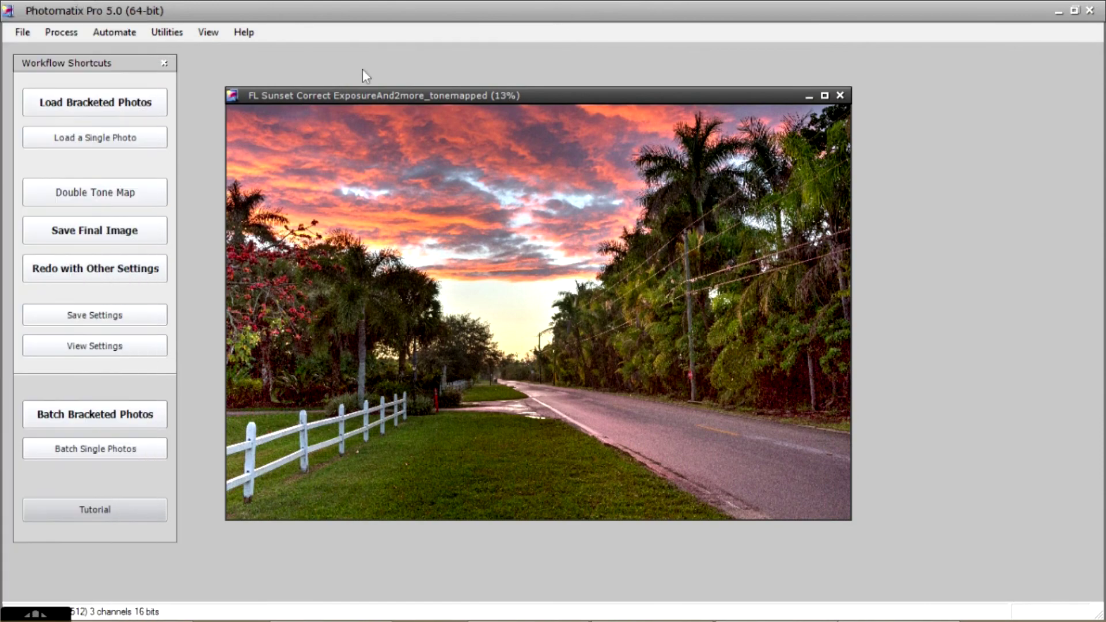
left_click(23, 33)
left_click(56, 149)
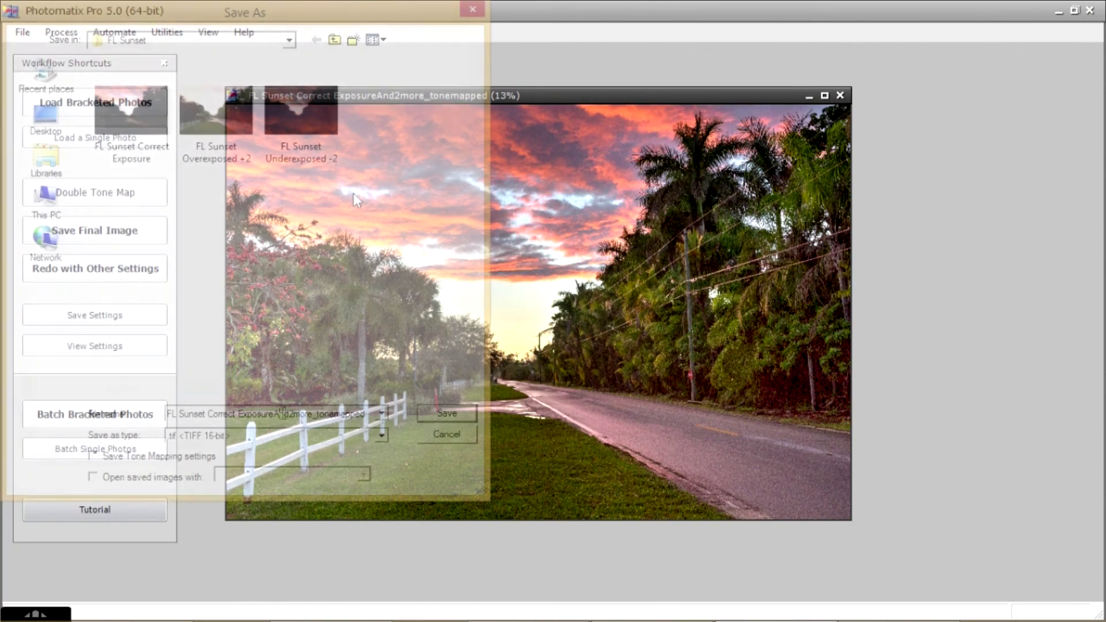
left_click_drag(369, 413, 167, 414)
type("FL Sun")
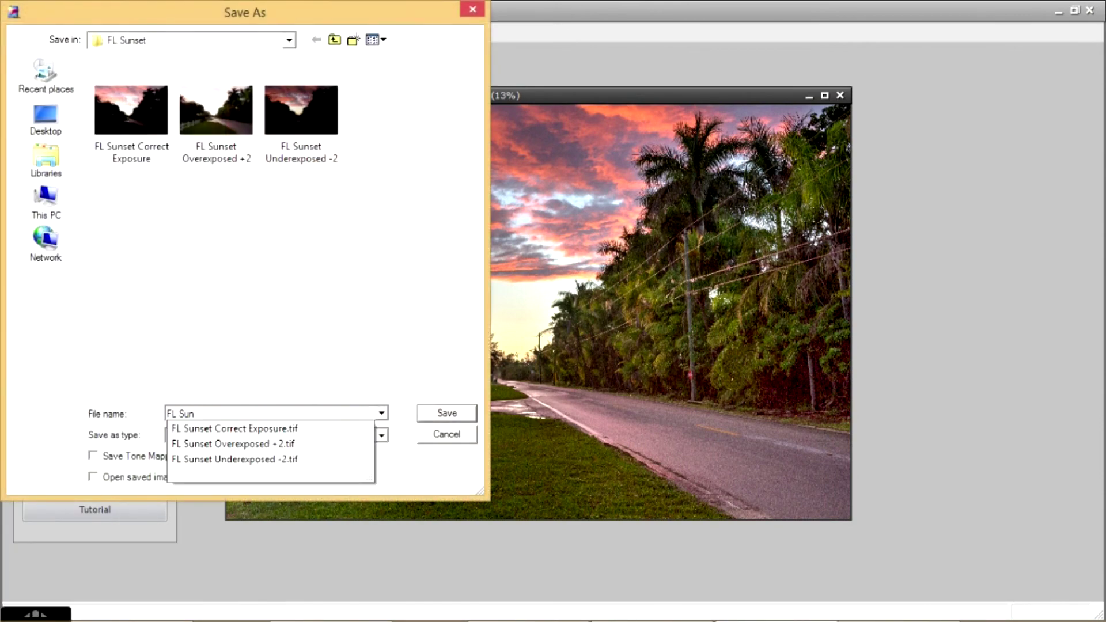
type("set Photomb")
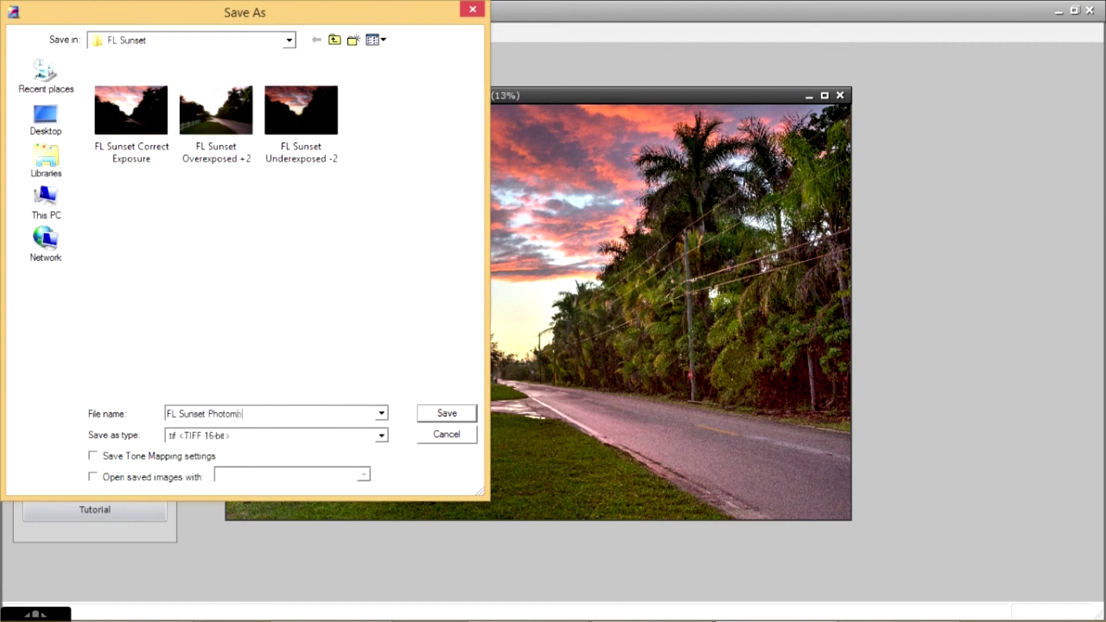
key("BackSpace")
type("atx")
Choose the TIFF 16-bit file type and save the tone-mapped image in the FL Sunset folder.
left_click(367, 438)
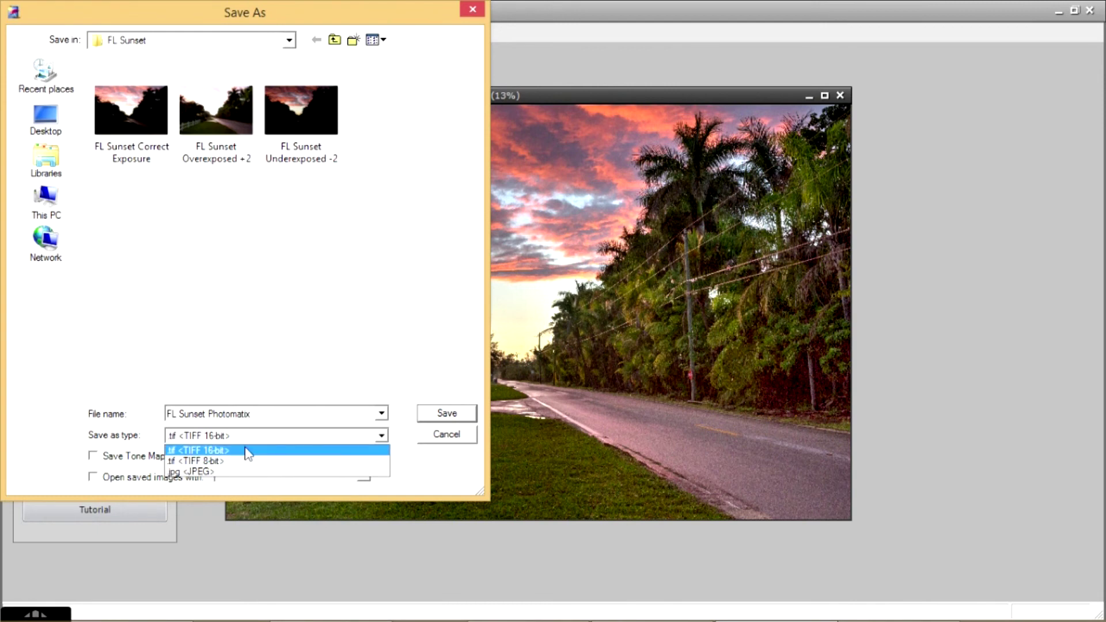
left_click(208, 455)
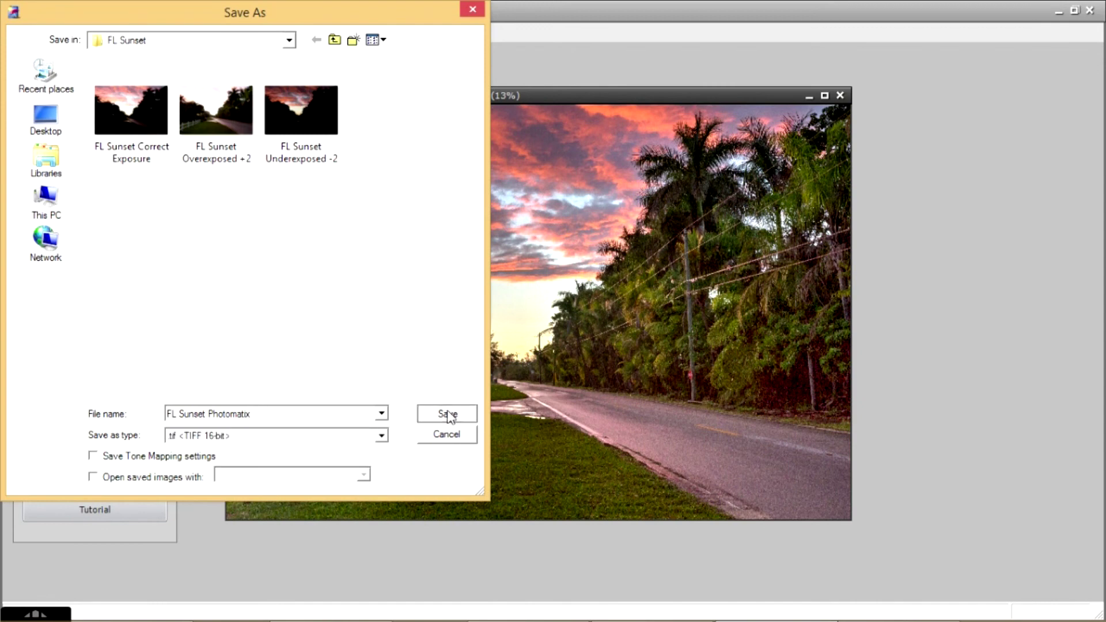
left_click(448, 413)
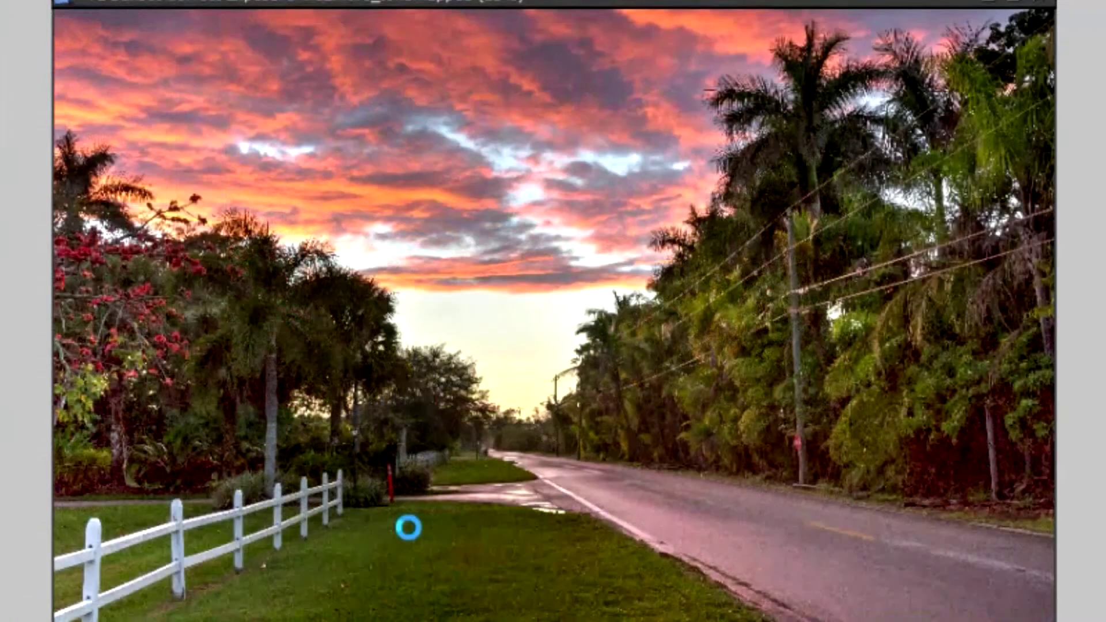